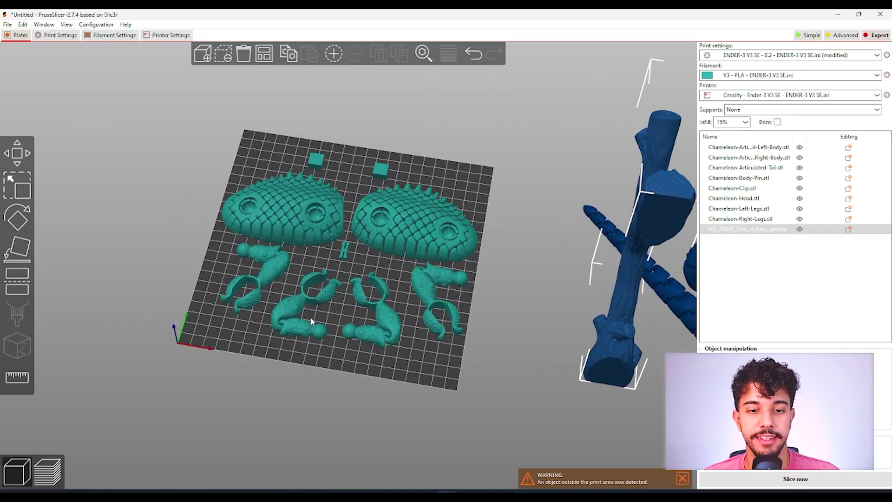
pyautogui.moveTo(445, 364); pyautogui.dragTo(500, 303)
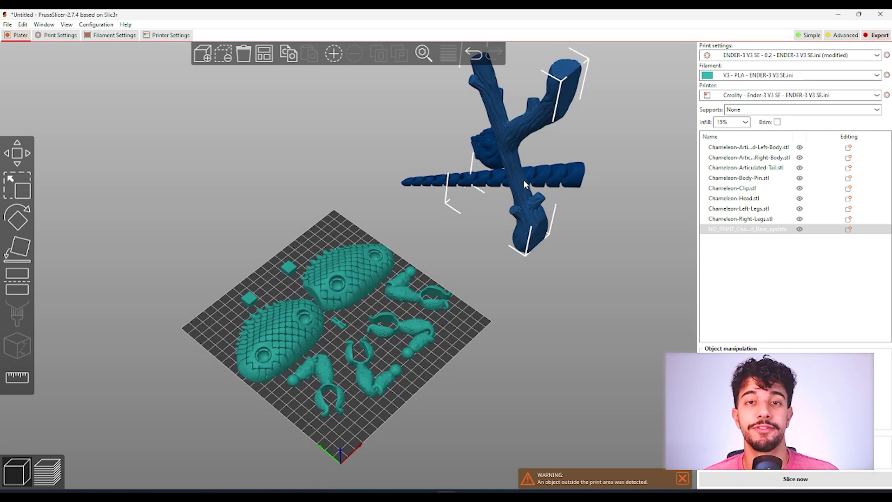
pyautogui.scroll(-2, 523, 180)
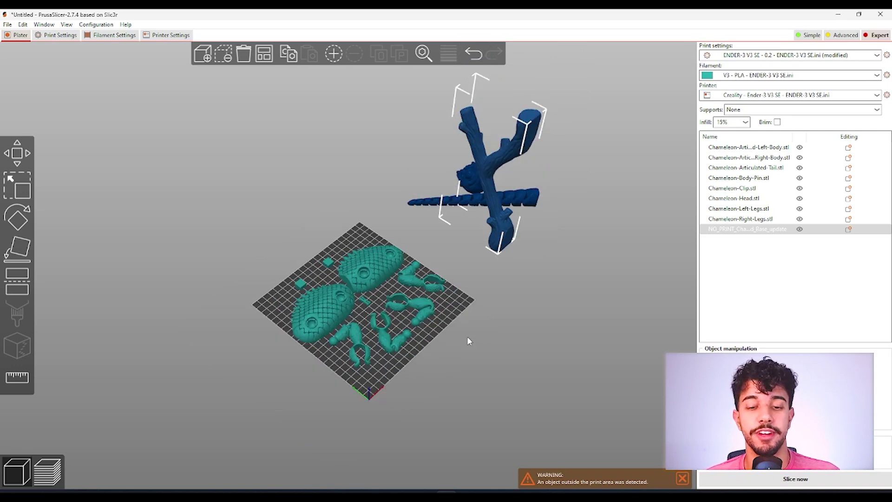
pyautogui.scroll(3, 412, 350)
pyautogui.scroll(1, 518, 327)
pyautogui.moveTo(518, 327); pyautogui.dragTo(556, 324)
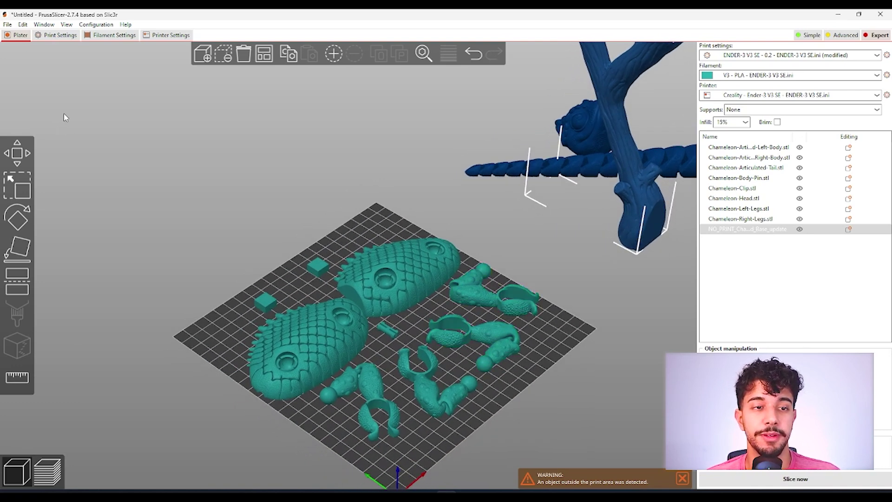
# Set the layer height to 0.16 mm and the infill fill density to 10%.
pyautogui.click(73, 38)
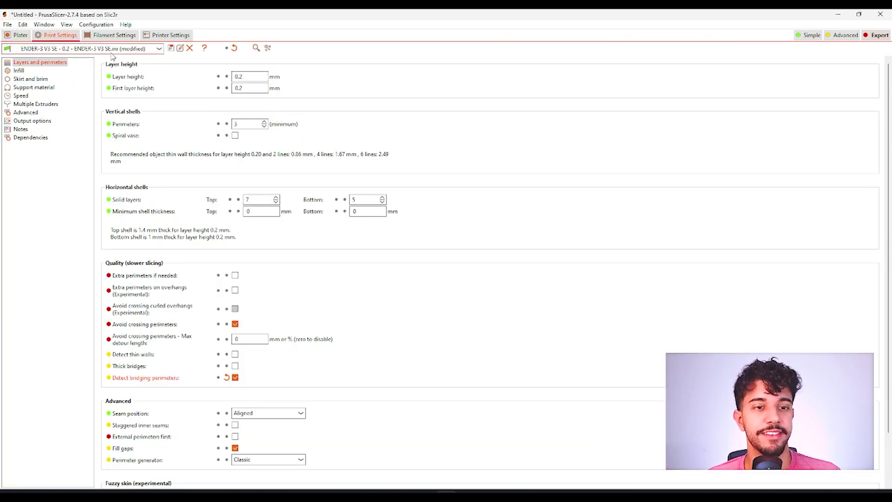
pyautogui.moveTo(248, 77)
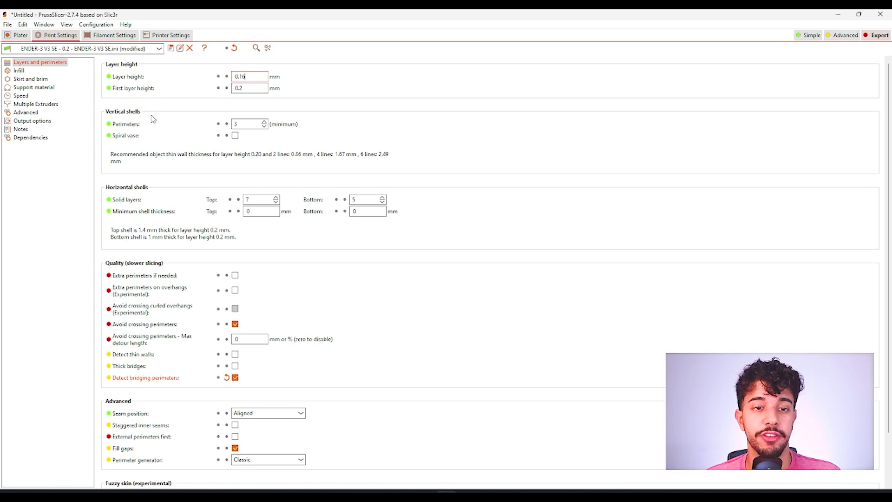
pyautogui.click(18, 70)
pyautogui.click(239, 76)
pyautogui.press('BackSpace')
pyautogui.write('10')
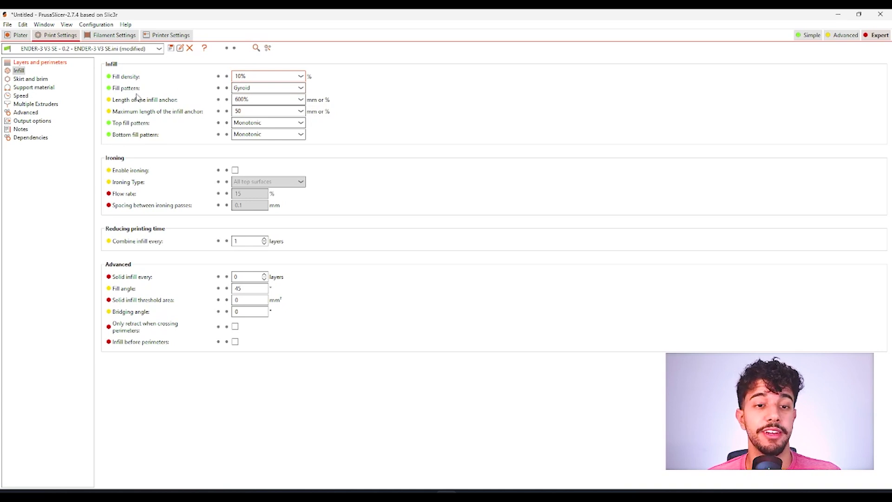
# Review the skirt, brim and support settings, and set the print-move speeds from perimeters through gap fill to 50 mm/s.
pyautogui.click(43, 79)
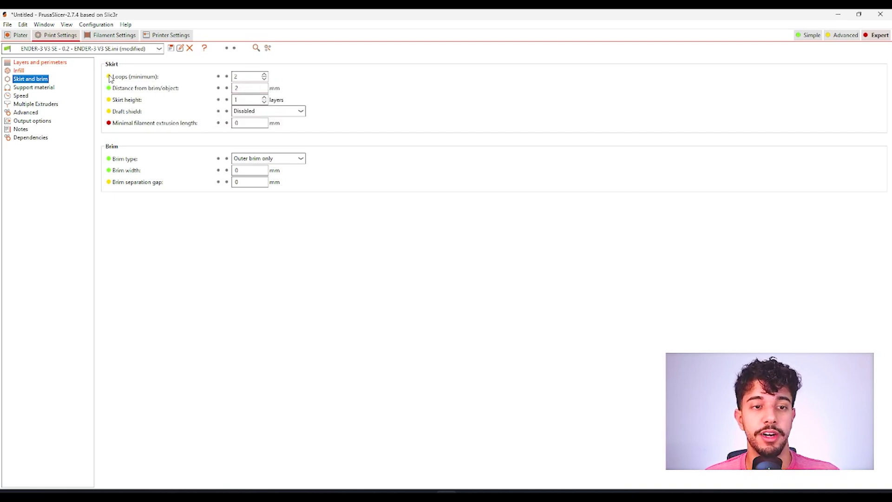
pyautogui.moveTo(126, 90)
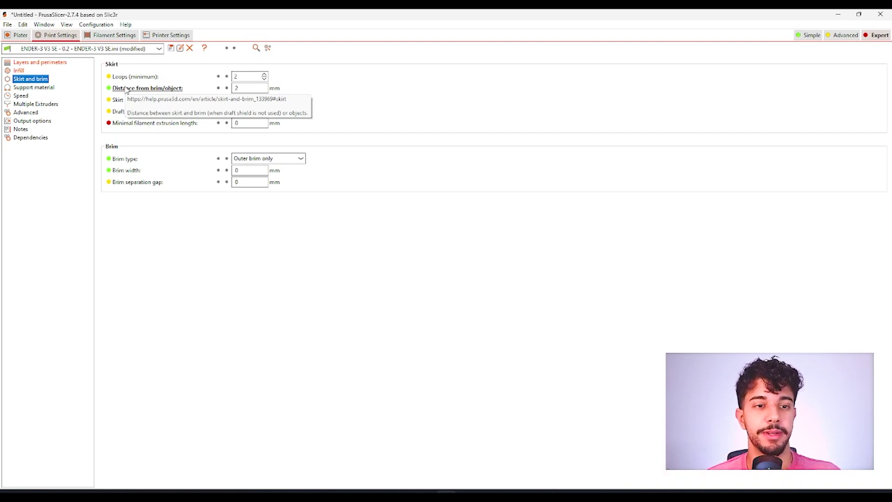
pyautogui.click(45, 88)
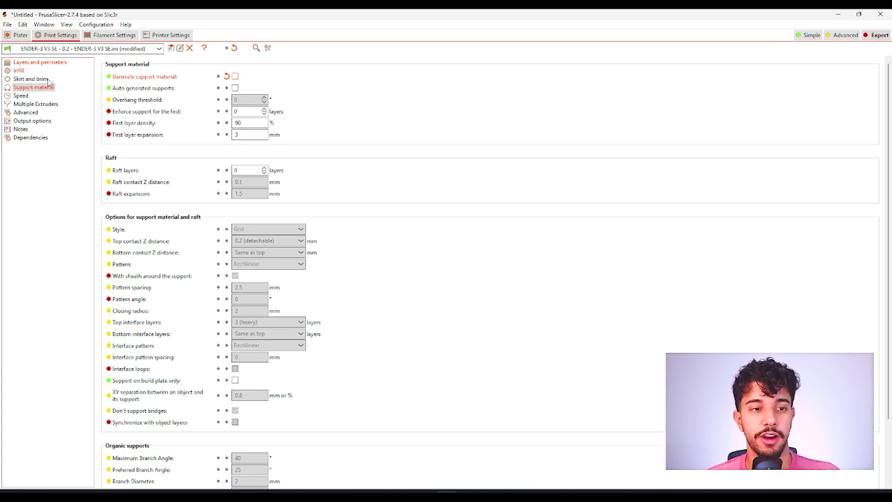
pyautogui.click(21, 96)
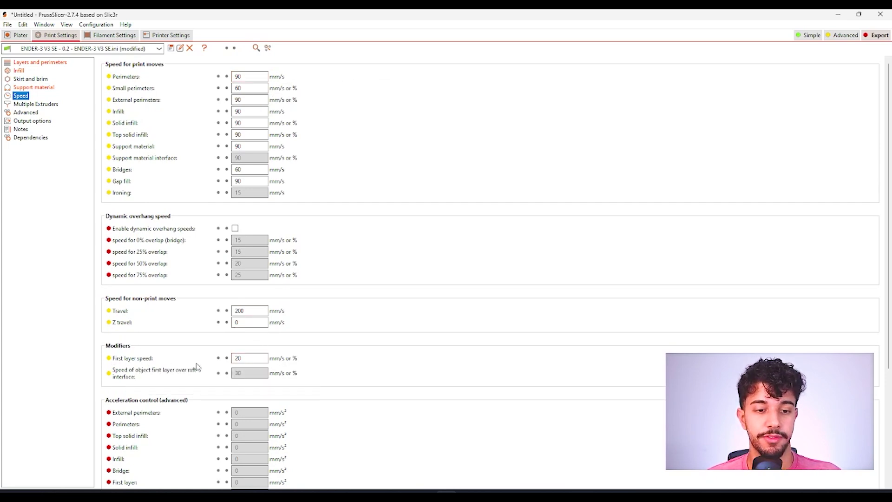
pyautogui.moveTo(244, 358)
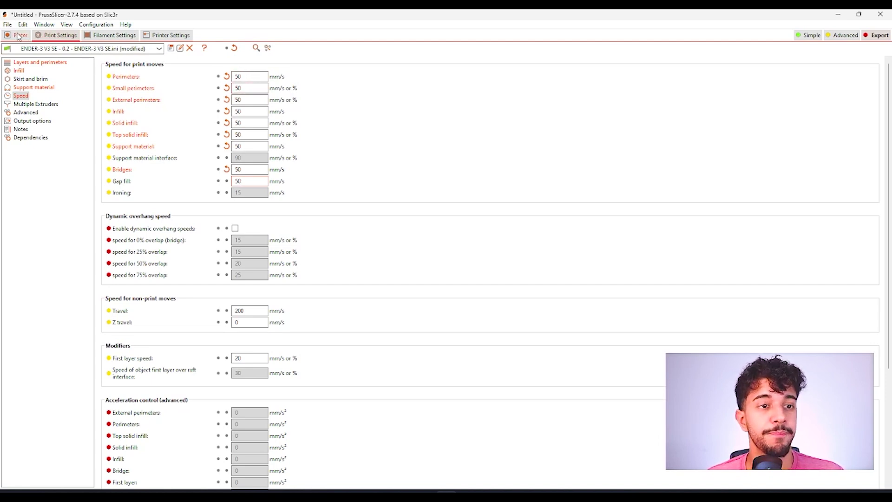
# Return to the build plate and examine the chameleon's body halves from above and from underneath.
pyautogui.click(18, 35)
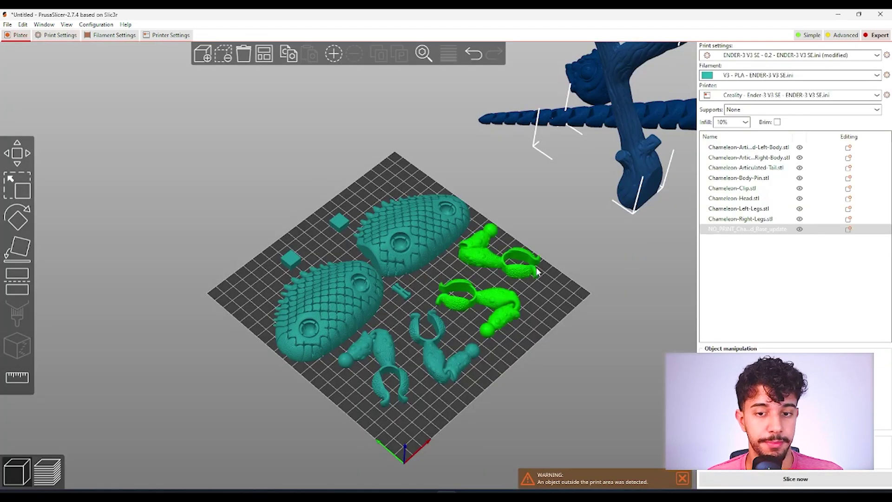
pyautogui.scroll(4, 612, 325)
pyautogui.moveTo(597, 313); pyautogui.dragTo(588, 304, button='right')
pyautogui.moveTo(588, 303); pyautogui.dragTo(581, 298)
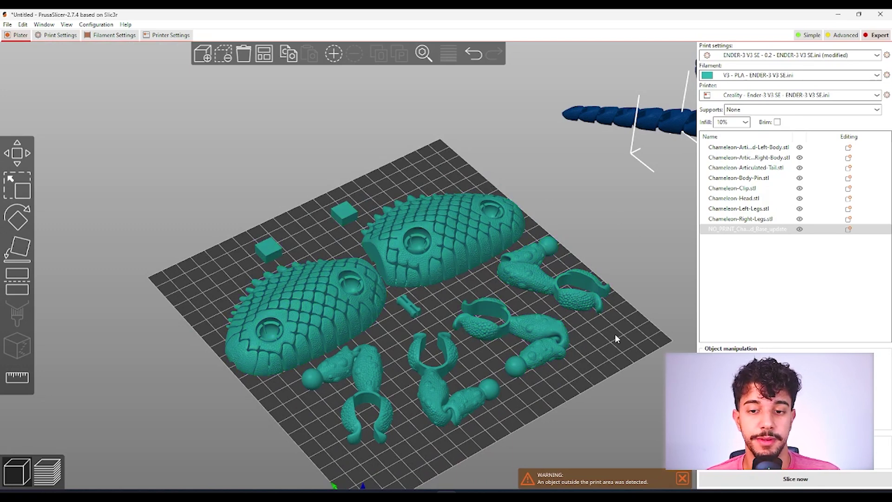
pyautogui.scroll(6, 609, 337)
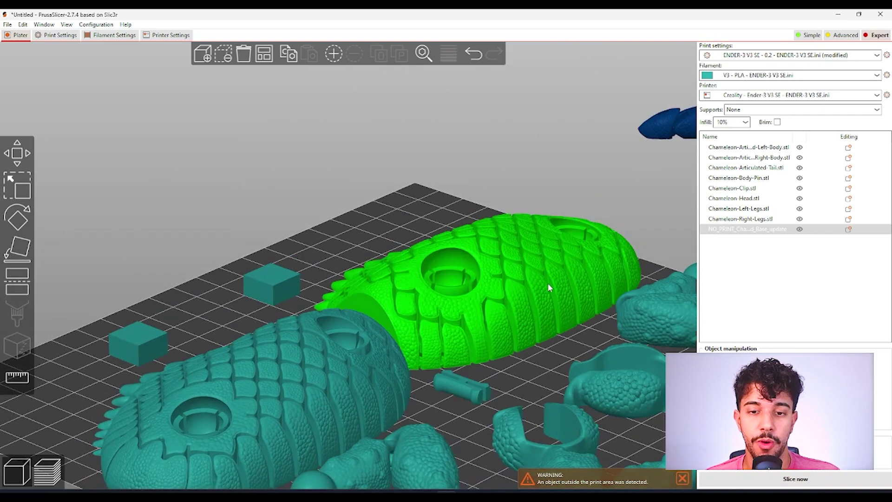
pyautogui.moveTo(511, 361); pyautogui.dragTo(455, 303)
pyautogui.scroll(-1, 455, 303)
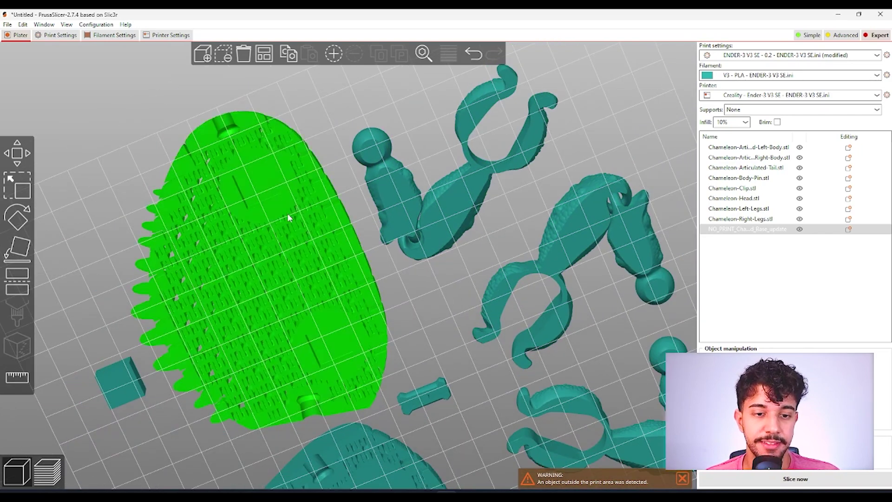
pyautogui.moveTo(318, 191)
pyautogui.mouseDown()
pyautogui.moveTo(323, 158)
pyautogui.moveTo(333, 188)
pyautogui.mouseUp()
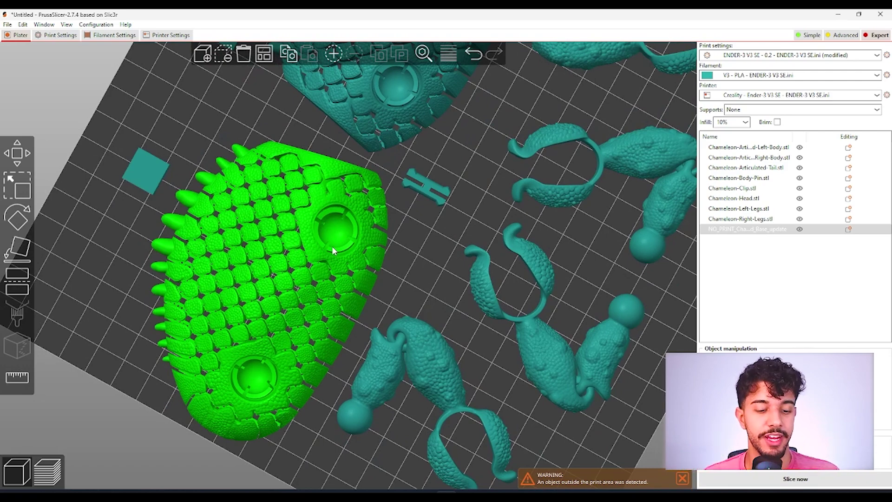
pyautogui.moveTo(332, 246); pyautogui.dragTo(414, 251)
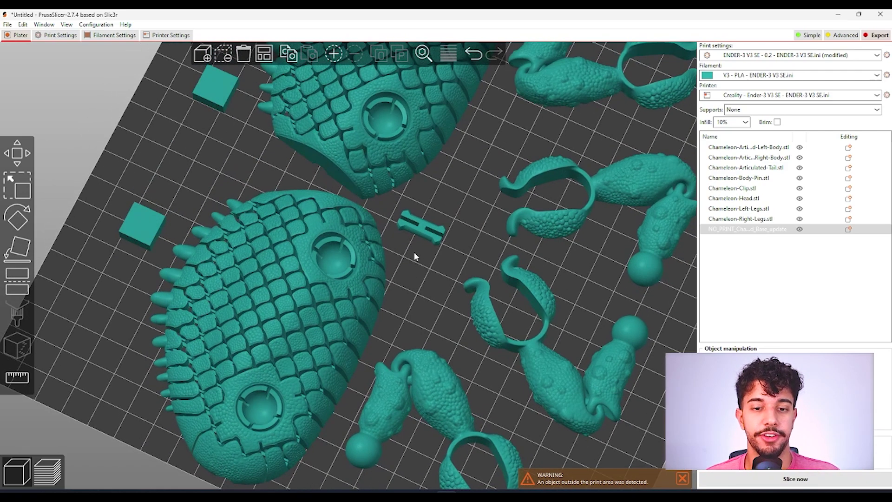
pyautogui.scroll(-6, 414, 251)
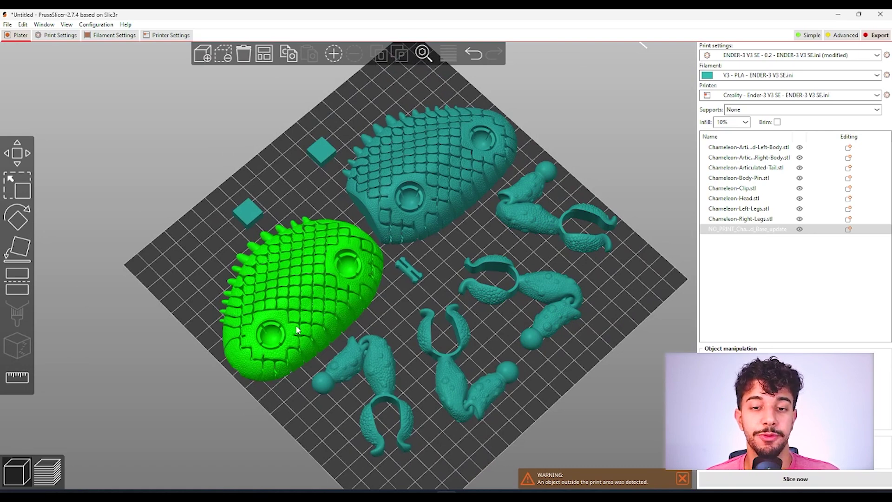
# Move the articulated tail and the head from outside the print area onto the bed.
pyautogui.moveTo(631, 314); pyautogui.dragTo(591, 336)
pyautogui.moveTo(568, 233); pyautogui.dragTo(366, 419)
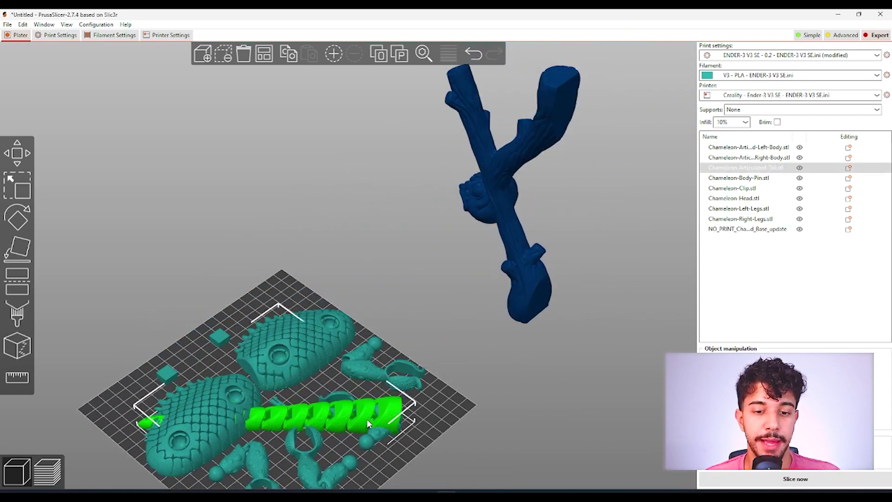
pyautogui.click(469, 202)
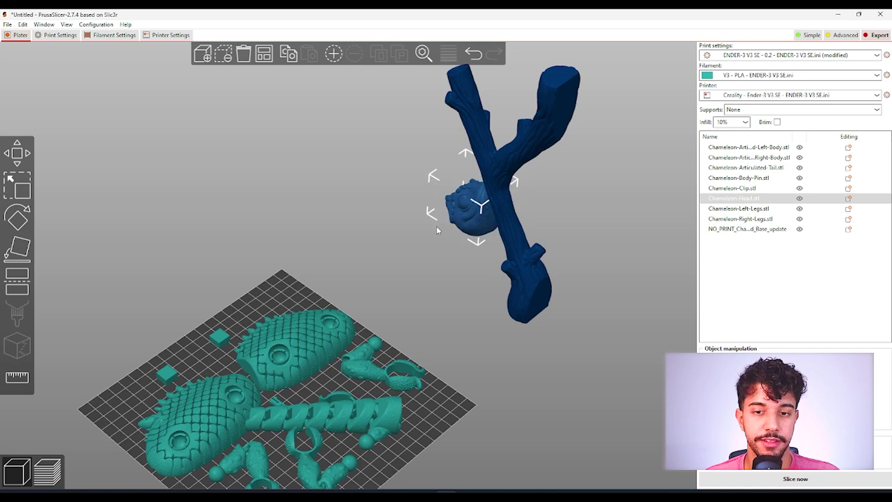
pyautogui.moveTo(470, 203); pyautogui.dragTo(266, 349)
pyautogui.moveTo(335, 288); pyautogui.dragTo(449, 261)
pyautogui.scroll(2, 449, 261)
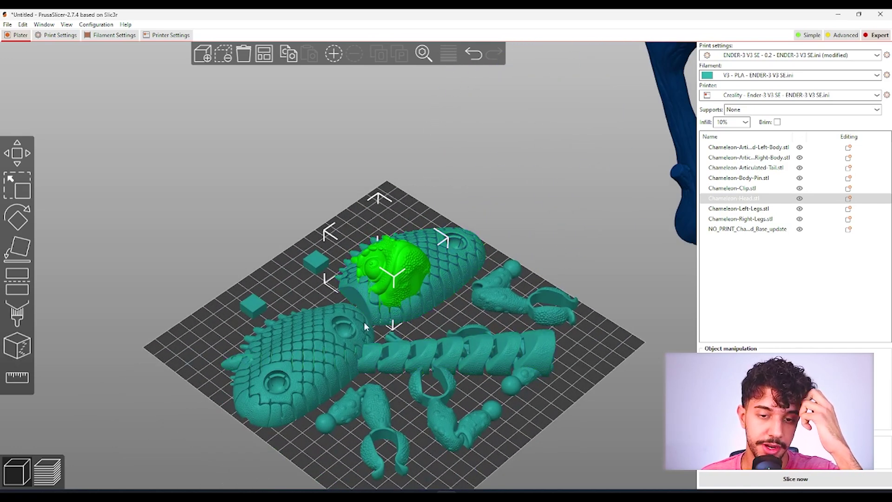
# Arrange all the chameleon parts so that they fit on the bed without overlapping.
pyautogui.scroll(-4, 553, 282)
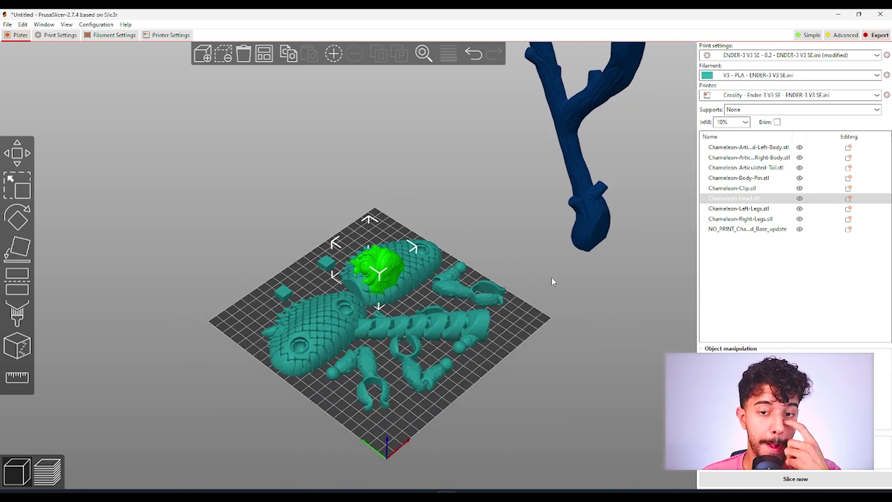
pyautogui.moveTo(551, 281); pyautogui.dragTo(543, 298, button='right')
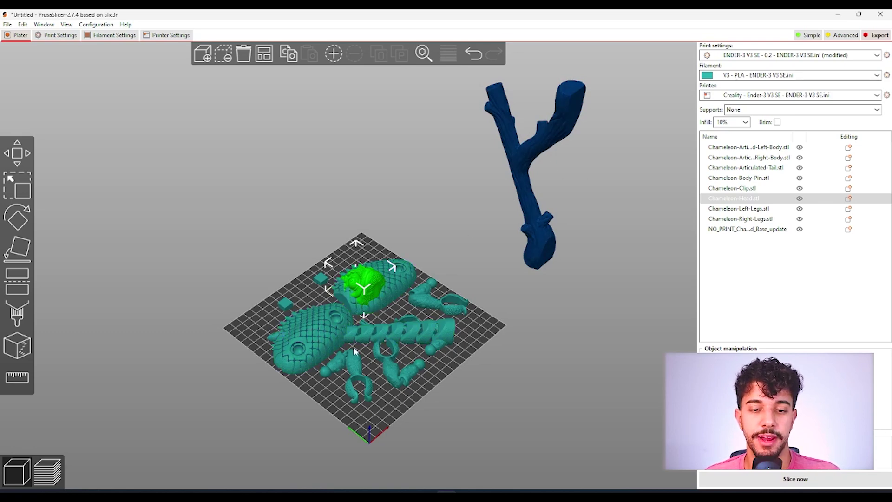
pyautogui.scroll(3, 411, 273)
pyautogui.press('1')
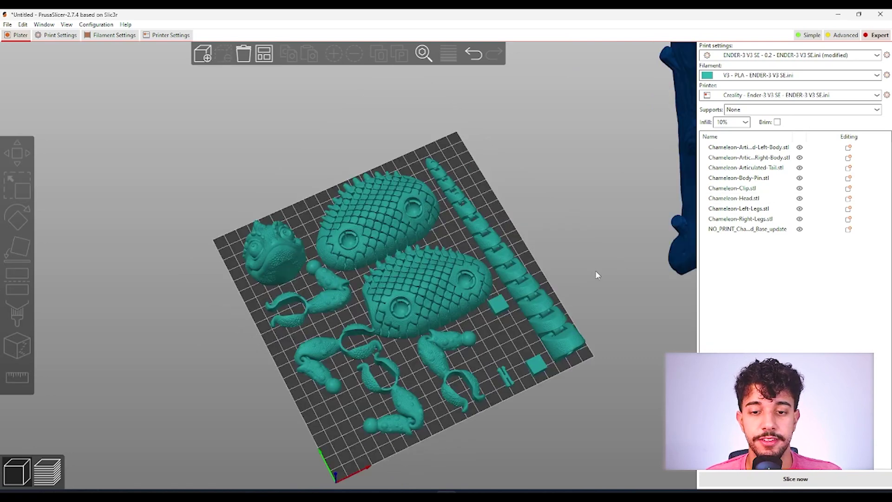
pyautogui.moveTo(599, 276)
pyautogui.mouseDown()
pyautogui.moveTo(593, 233)
pyautogui.moveTo(574, 303)
pyautogui.moveTo(598, 268)
pyautogui.mouseUp()
pyautogui.click(446, 314)
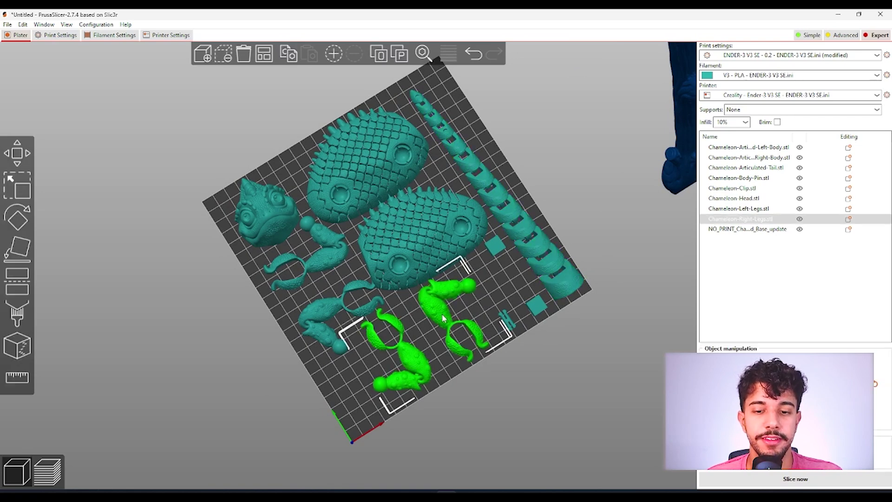
# Place the branch base alone on the bed, with the chameleon parts outside the print area.
pyautogui.moveTo(552, 198); pyautogui.dragTo(500, 305)
pyautogui.scroll(-1, 499, 309)
pyautogui.moveTo(514, 207); pyautogui.dragTo(430, 306)
pyautogui.scroll(-3, 432, 304)
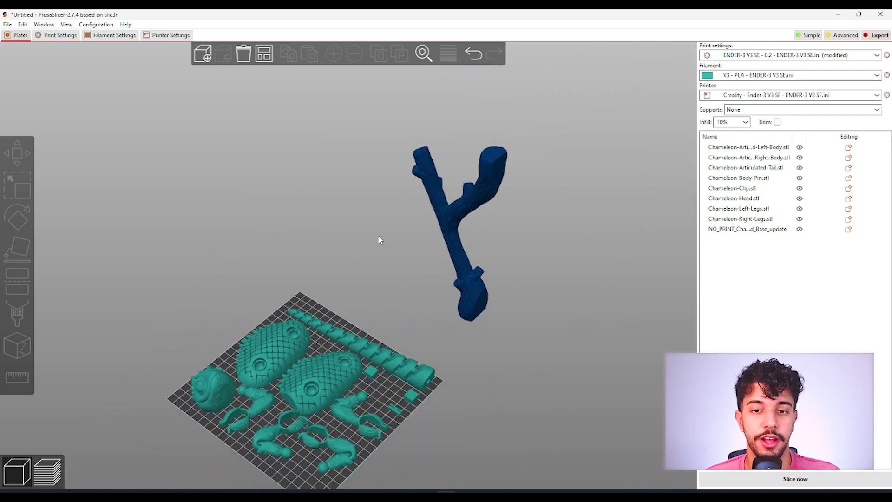
pyautogui.click(445, 263)
pyautogui.press('z')
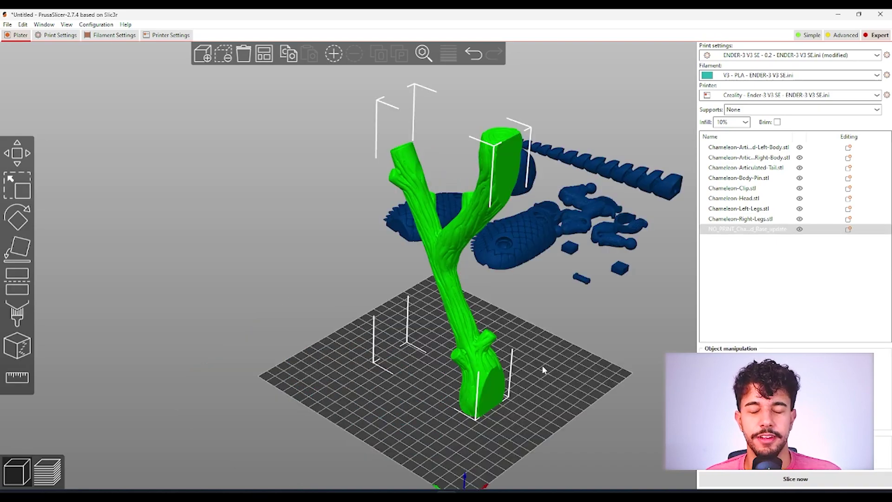
# Lay the branch base down on the flat plane spanning its thick upper end and its foot.
pyautogui.moveTo(537, 364); pyautogui.dragTo(469, 353)
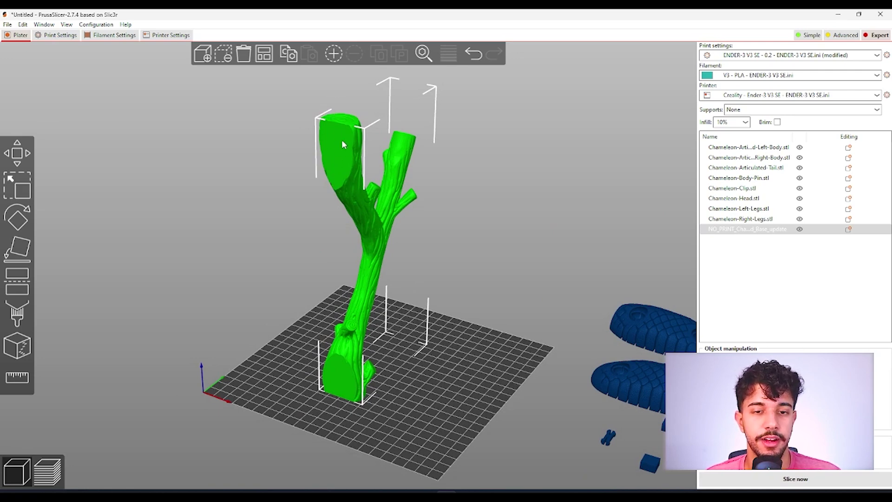
pyautogui.click(19, 249)
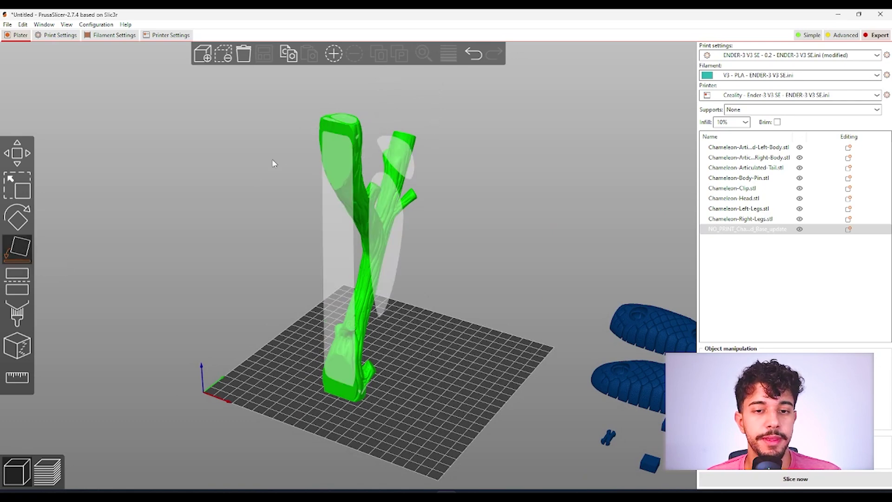
pyautogui.click(349, 180)
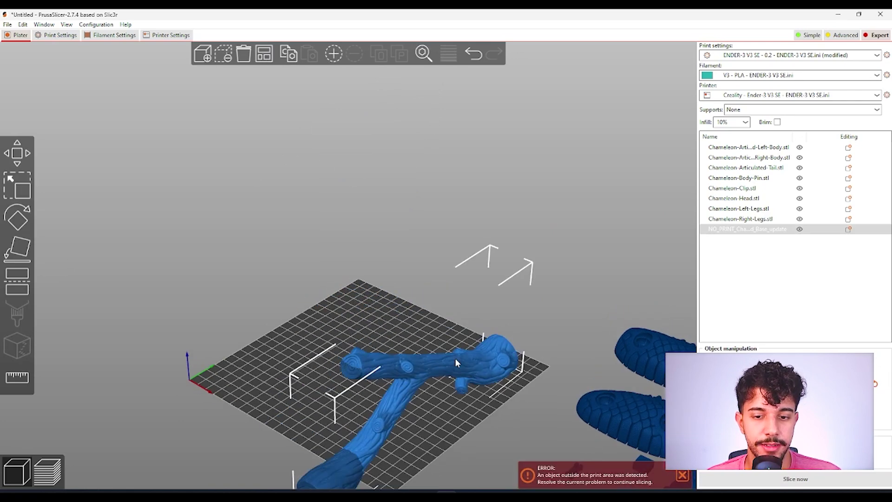
pyautogui.moveTo(456, 358); pyautogui.dragTo(456, 350)
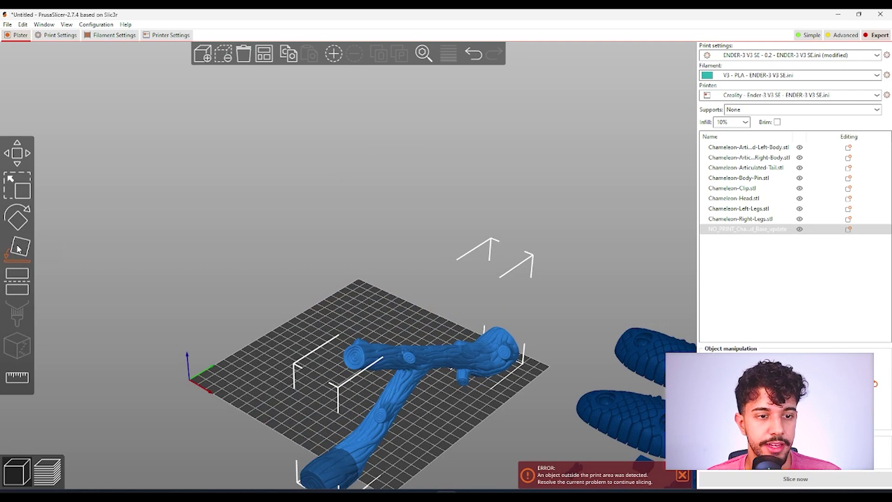
# Rotate the lying branch base about the vertical axis so it fits diagonally within the bed.
pyautogui.click(18, 219)
pyautogui.scroll(-3, 416, 296)
pyautogui.moveTo(487, 401); pyautogui.dragTo(397, 420)
pyautogui.click(458, 244)
pyautogui.moveTo(400, 326); pyautogui.dragTo(600, 255)
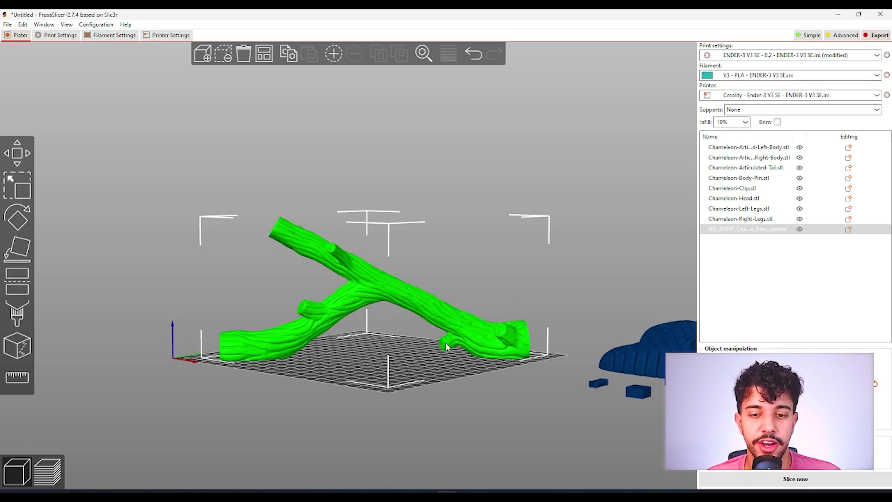
# Examine the branch base's overhanging limbs, small stubs and flat end from several angles.
pyautogui.scroll(5, 445, 344)
pyautogui.click(680, 287)
pyautogui.moveTo(621, 271); pyautogui.dragTo(583, 246, button='right')
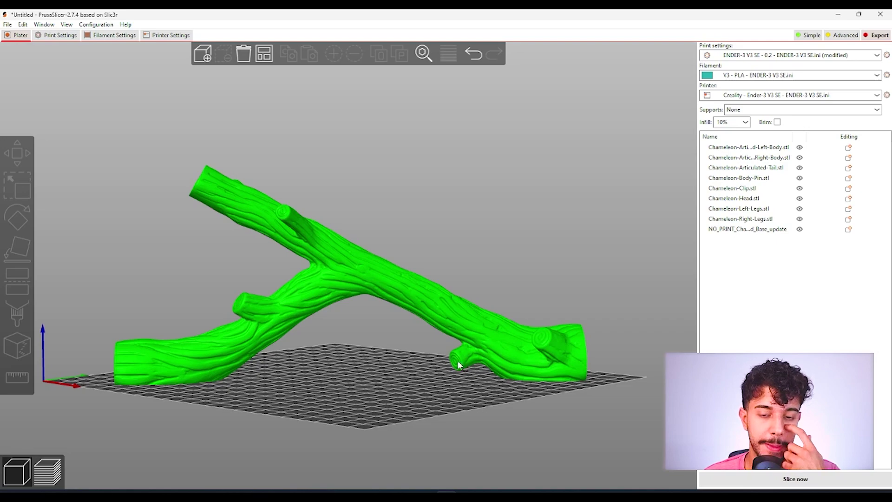
pyautogui.moveTo(456, 398); pyautogui.dragTo(457, 400)
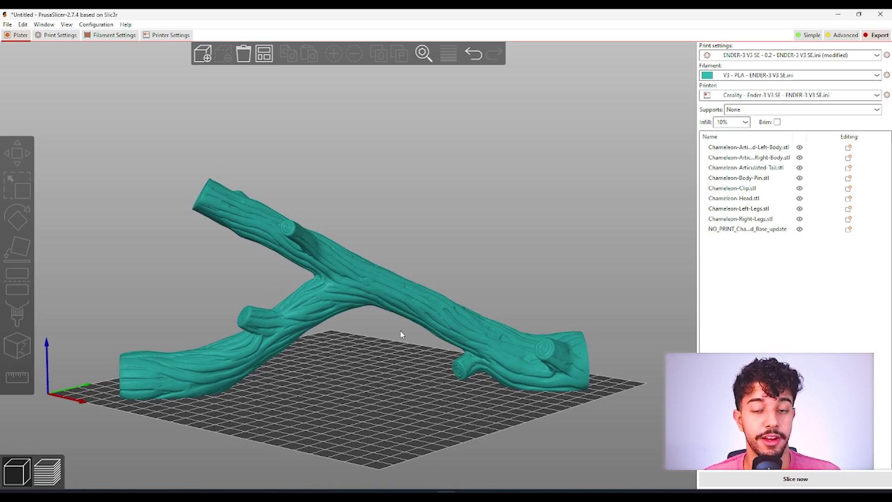
pyautogui.scroll(-2, 395, 325)
pyautogui.click(531, 343)
pyautogui.moveTo(531, 353); pyautogui.dragTo(496, 431)
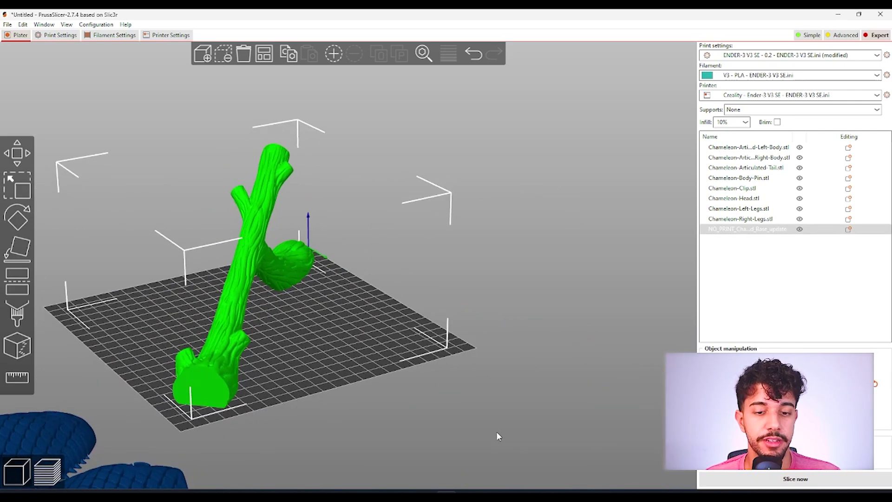
# Stand the branch base upright on the flat end face of its foot and check its limbs and stubs.
pyautogui.click(11, 250)
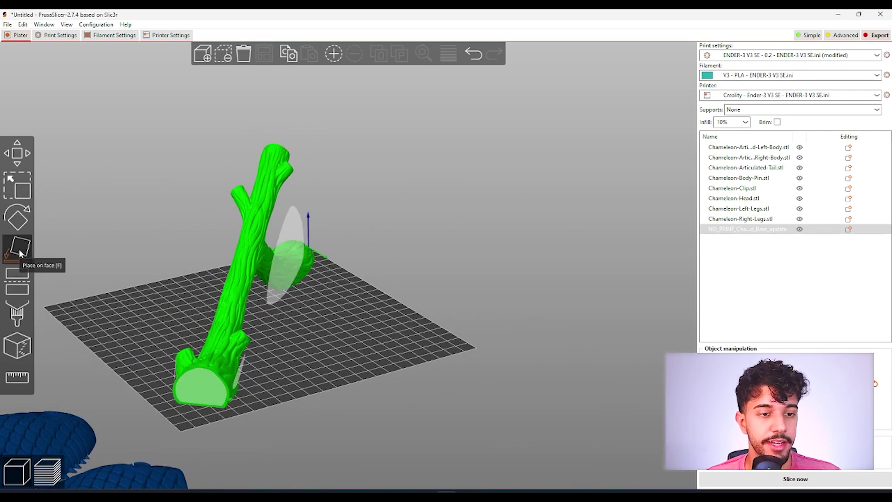
pyautogui.click(191, 377)
pyautogui.click(286, 356)
pyautogui.click(277, 310)
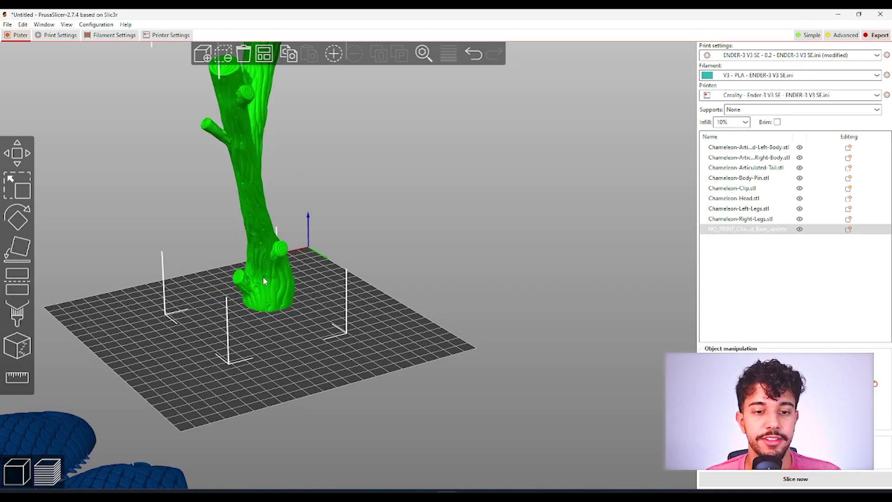
pyautogui.moveTo(277, 316); pyautogui.dragTo(405, 391)
pyautogui.moveTo(320, 320); pyautogui.dragTo(363, 333)
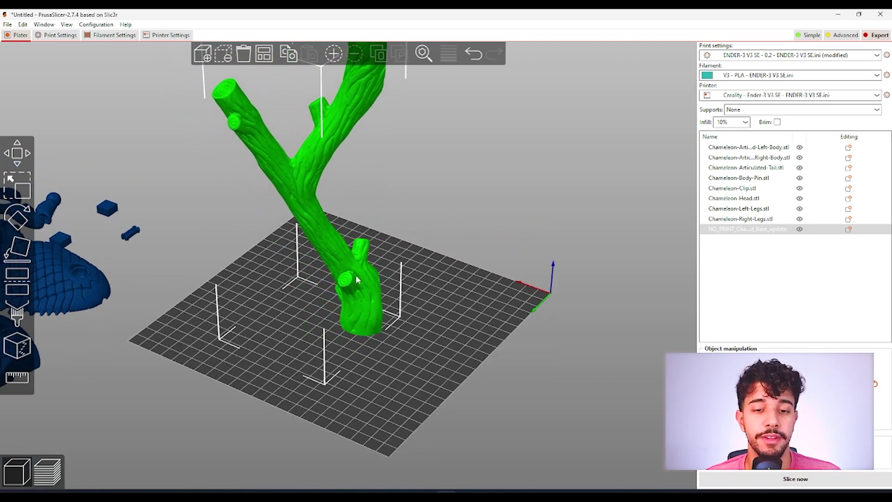
pyautogui.moveTo(419, 345); pyautogui.dragTo(430, 398)
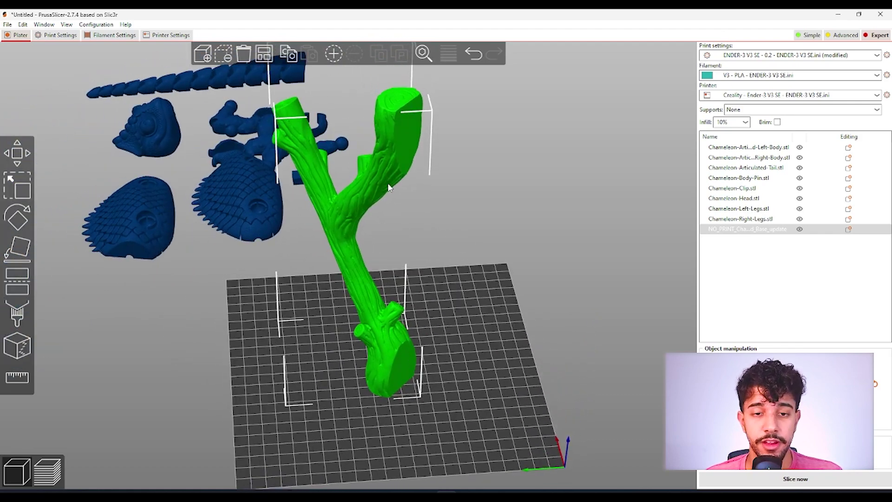
pyautogui.moveTo(438, 258); pyautogui.dragTo(400, 326)
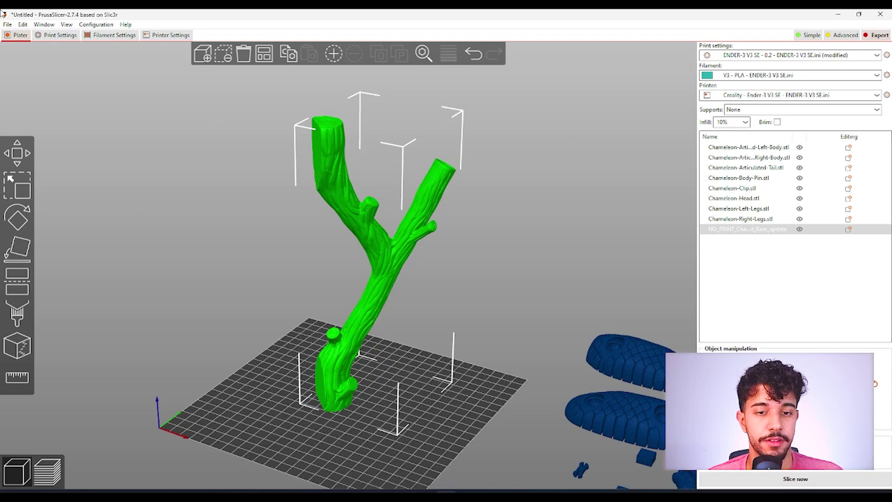
# Set the layer height to 0.24 mm for the branch base print.
pyautogui.click(58, 35)
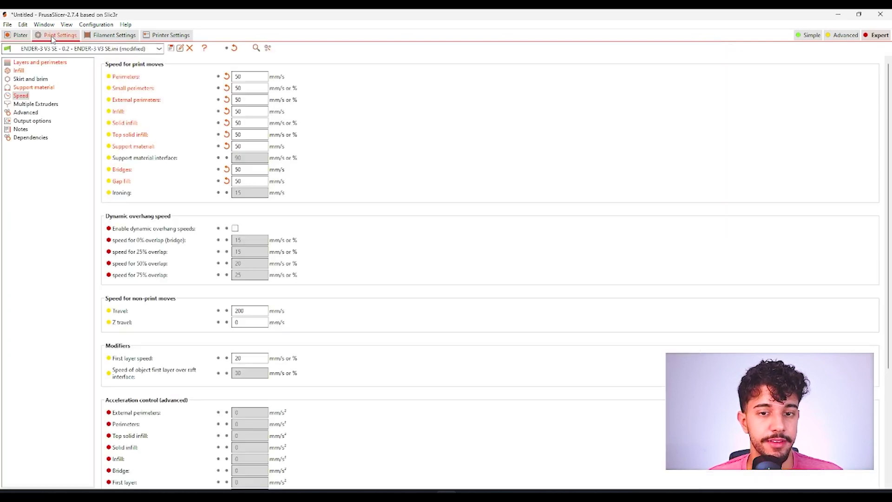
pyautogui.click(56, 63)
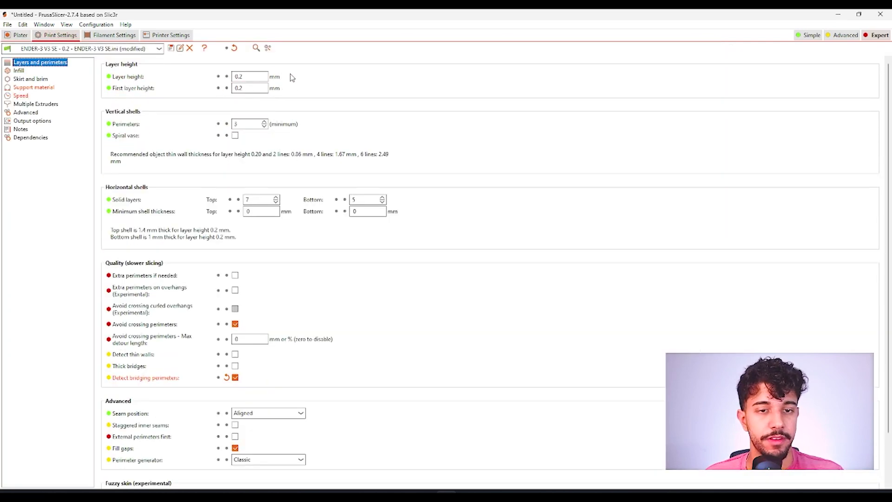
pyautogui.click(248, 77)
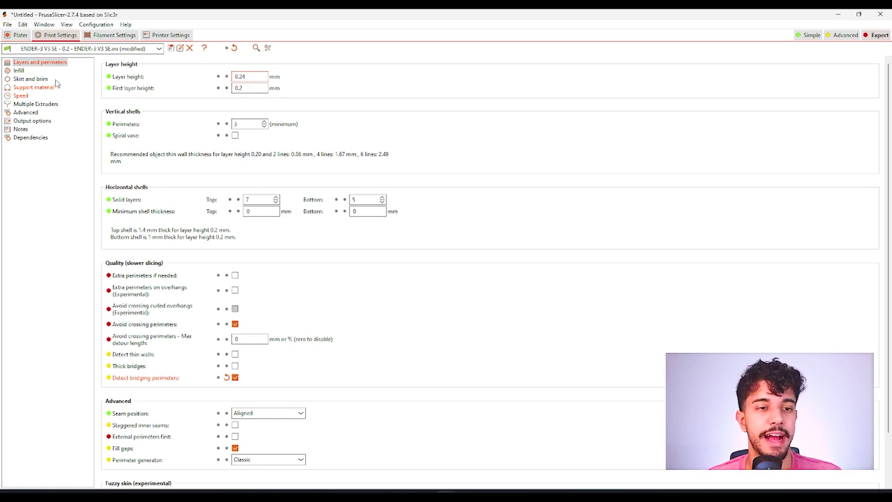
# Set the infill's fill density to 10%.
pyautogui.click(20, 70)
pyautogui.click(238, 76)
pyautogui.press('BackSpace')
pyautogui.write('10')
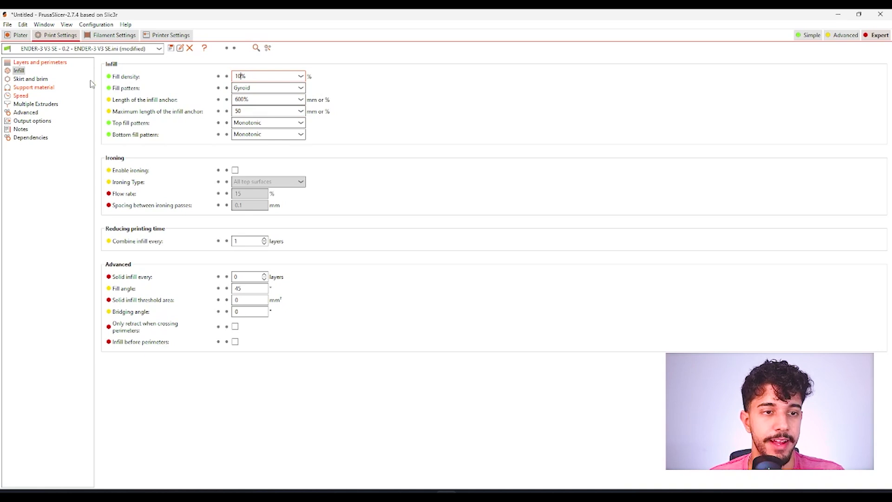
# Set the brim width to 10 mm, then review the support material and speed settings.
pyautogui.click(42, 79)
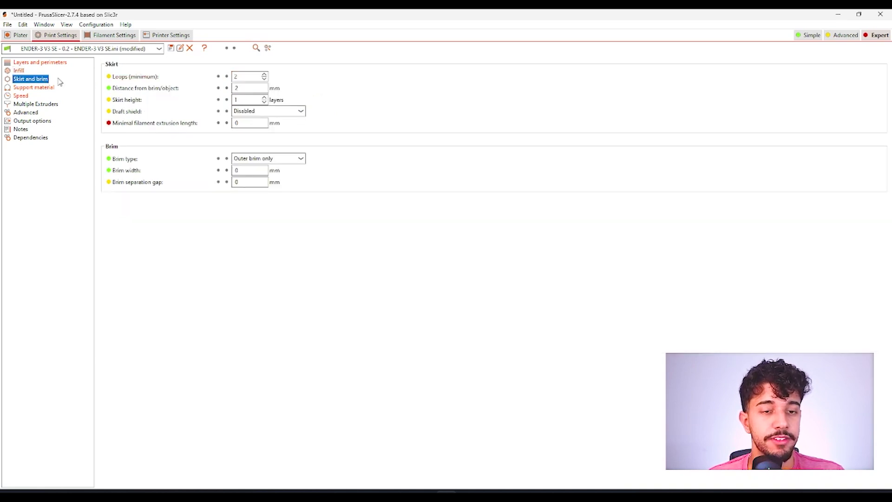
pyautogui.click(249, 170)
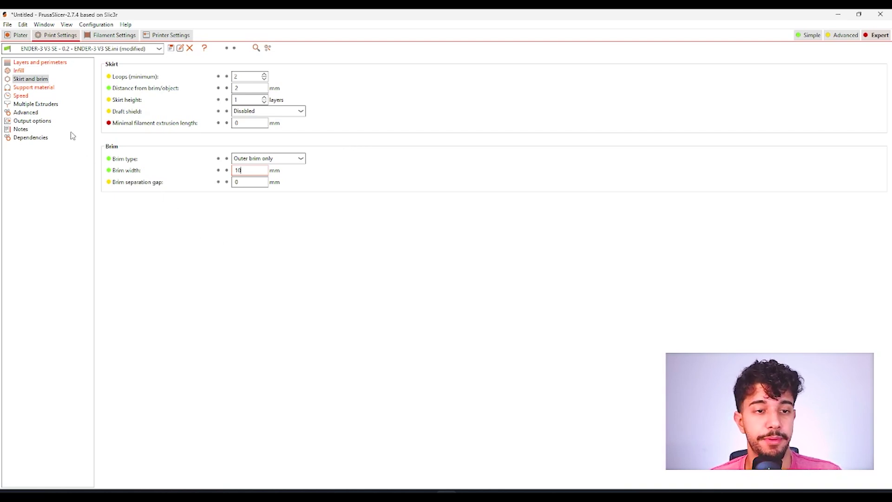
pyautogui.click(39, 87)
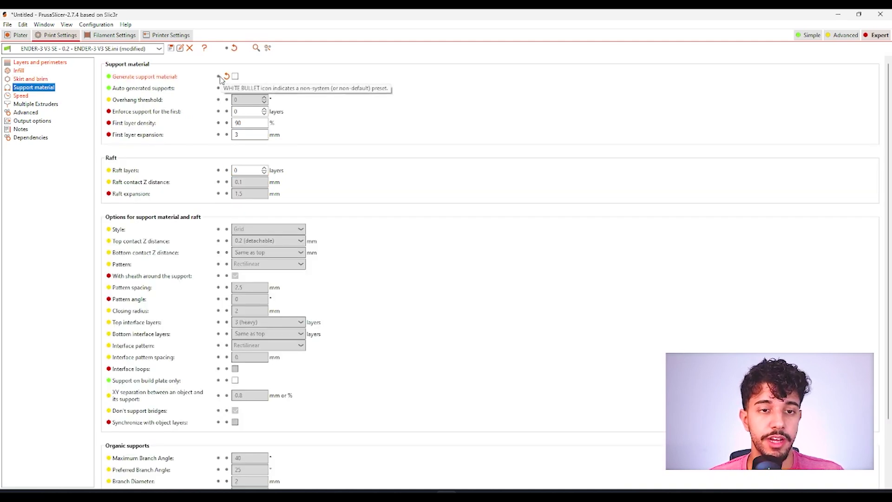
pyautogui.click(24, 97)
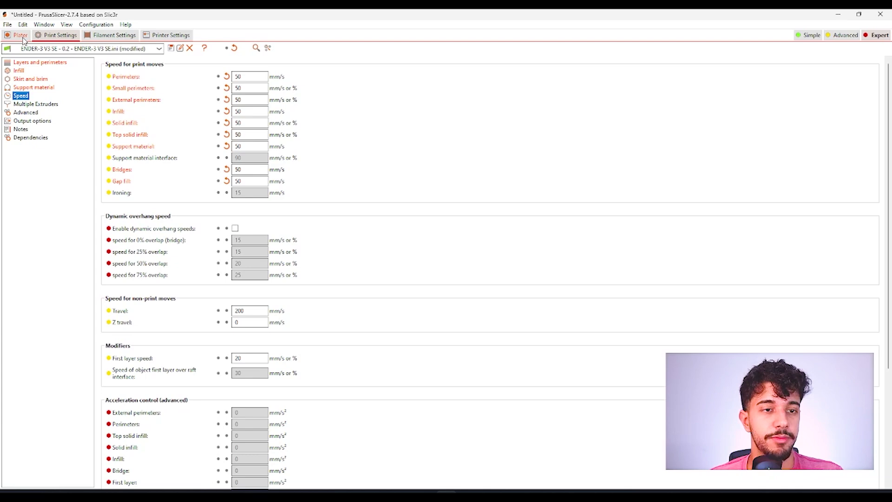
# Slice the upright branch base and inspect its brim, printing time and layers in the preview.
pyautogui.click(20, 35)
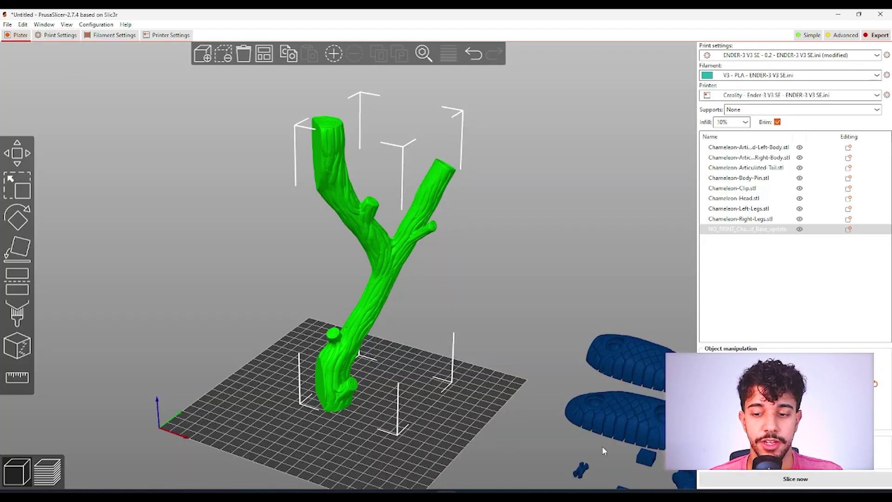
pyautogui.click(771, 482)
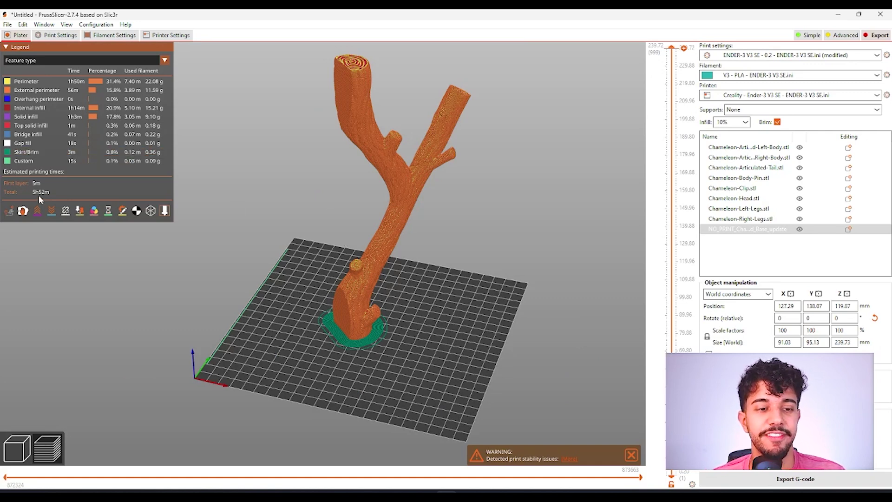
pyautogui.moveTo(428, 402); pyautogui.dragTo(418, 419)
pyautogui.scroll(5, 450, 383)
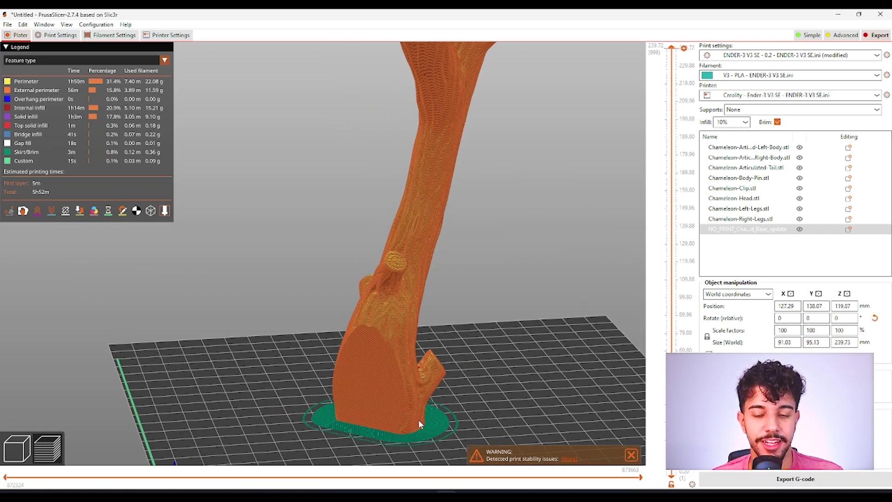
pyautogui.scroll(-5, 551, 391)
pyautogui.moveTo(529, 377); pyautogui.dragTo(422, 321)
pyautogui.scroll(-3, 520, 180)
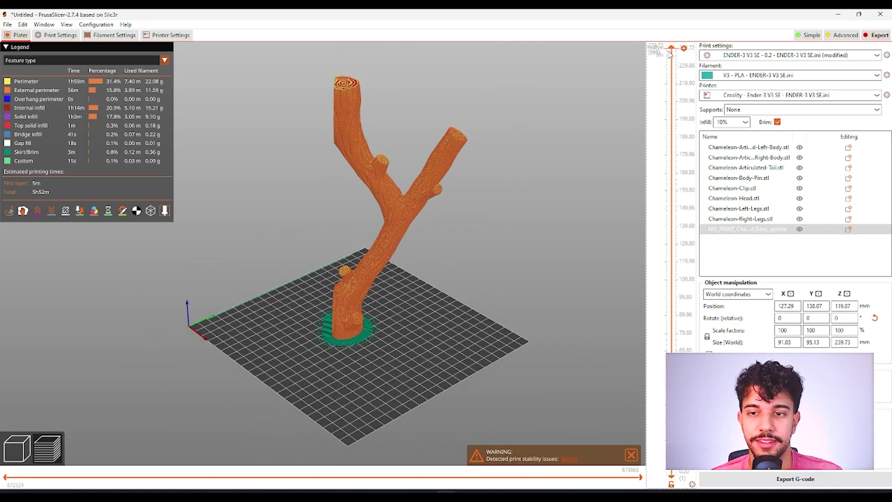
pyautogui.moveTo(671, 47); pyautogui.dragTo(670, 188)
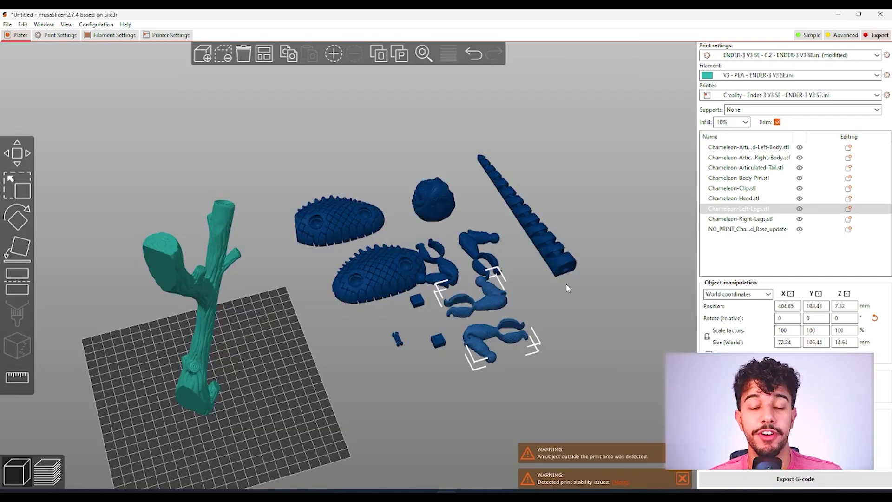
pyautogui.moveTo(563, 330); pyautogui.dragTo(563, 339)
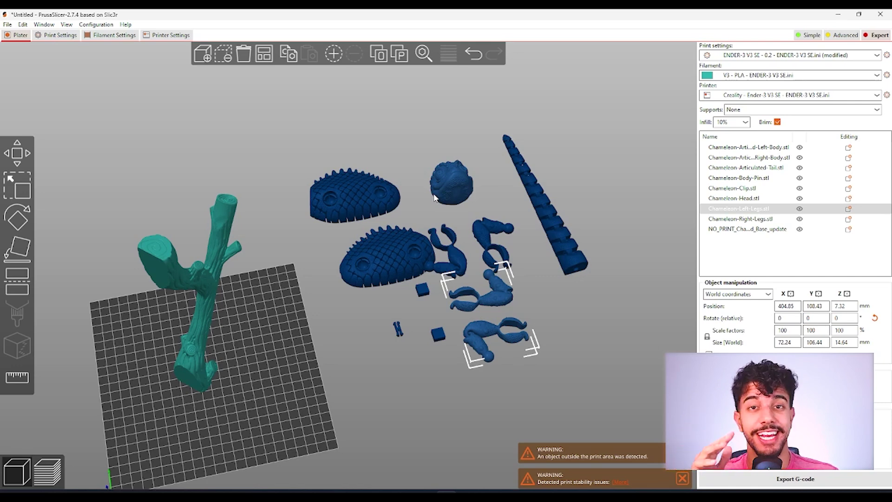
pyautogui.press('1')
pyautogui.click(630, 249)
pyautogui.press('z')
pyautogui.moveTo(574, 318); pyautogui.dragTo(580, 311)
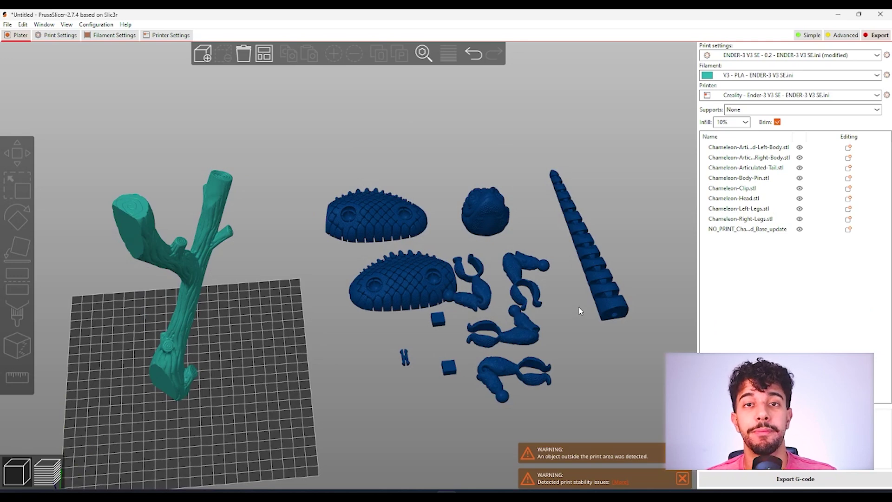